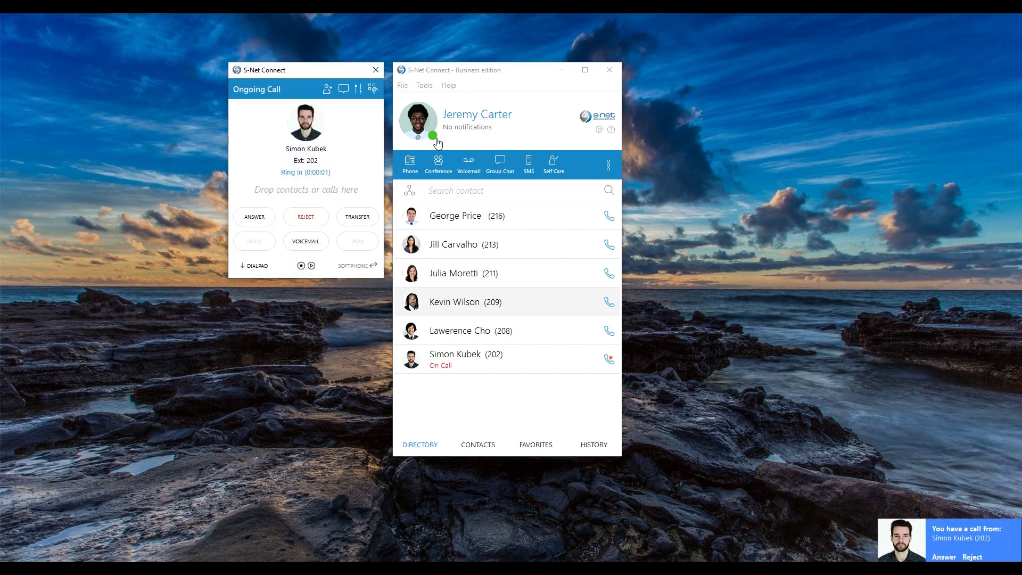
- Answer the ringing incoming call from the directory contact in the Ongoing Call window
left_click(254, 218)
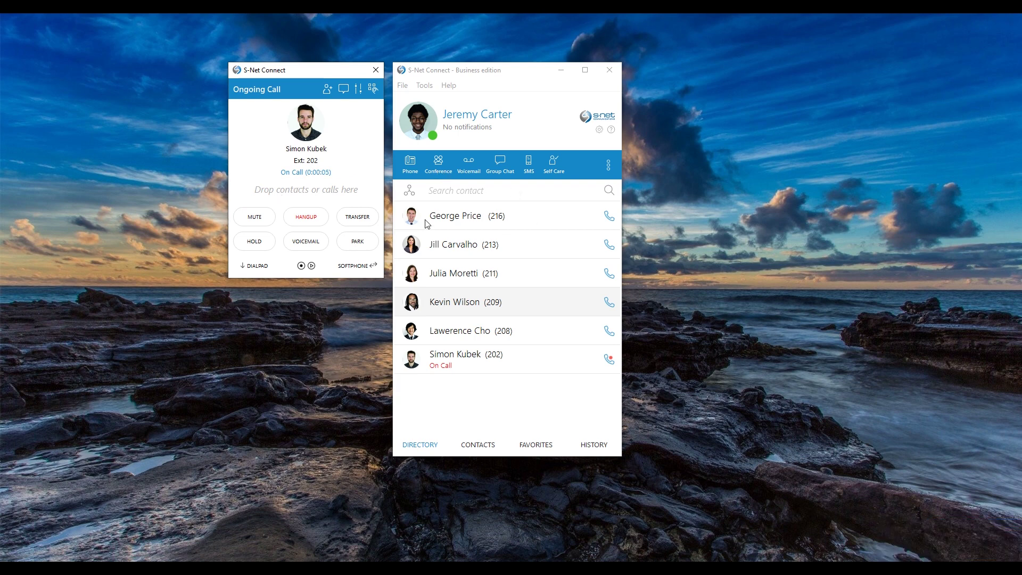
- Hold the caller, ring the third directory contact at extension 211, hang up, then resume the first call
left_click(269, 246)
left_click(609, 275)
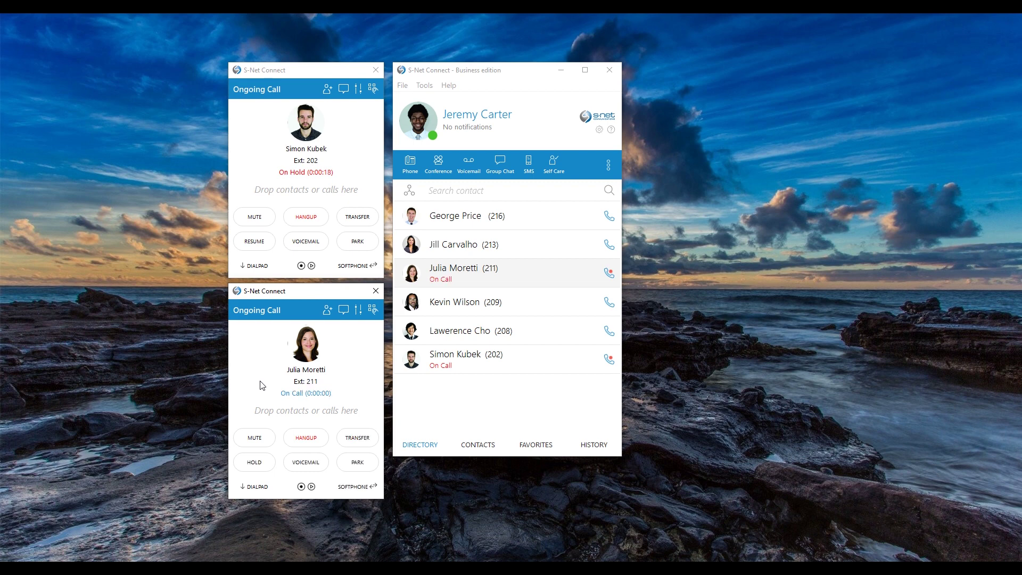
left_click(307, 440)
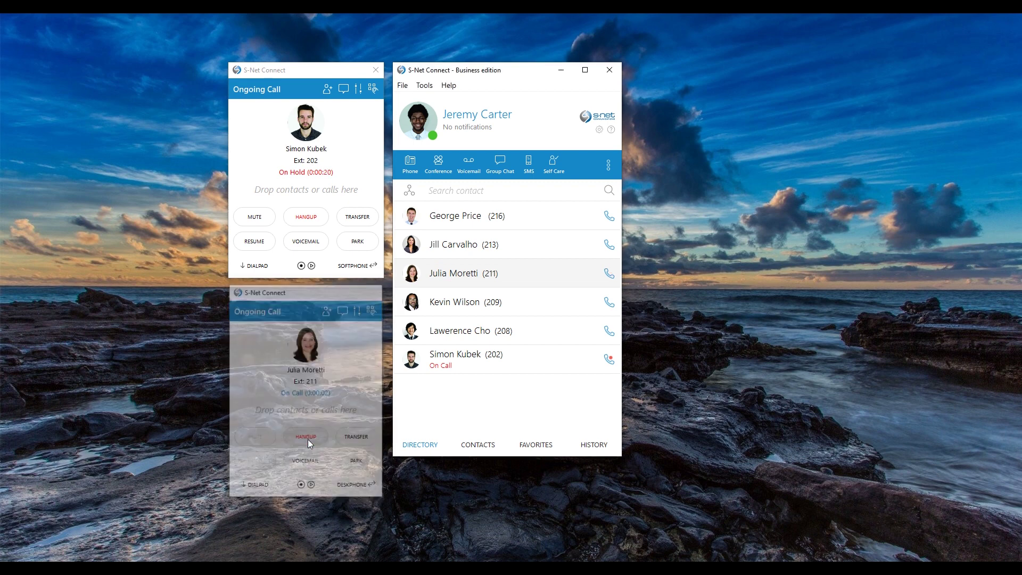
left_click(255, 242)
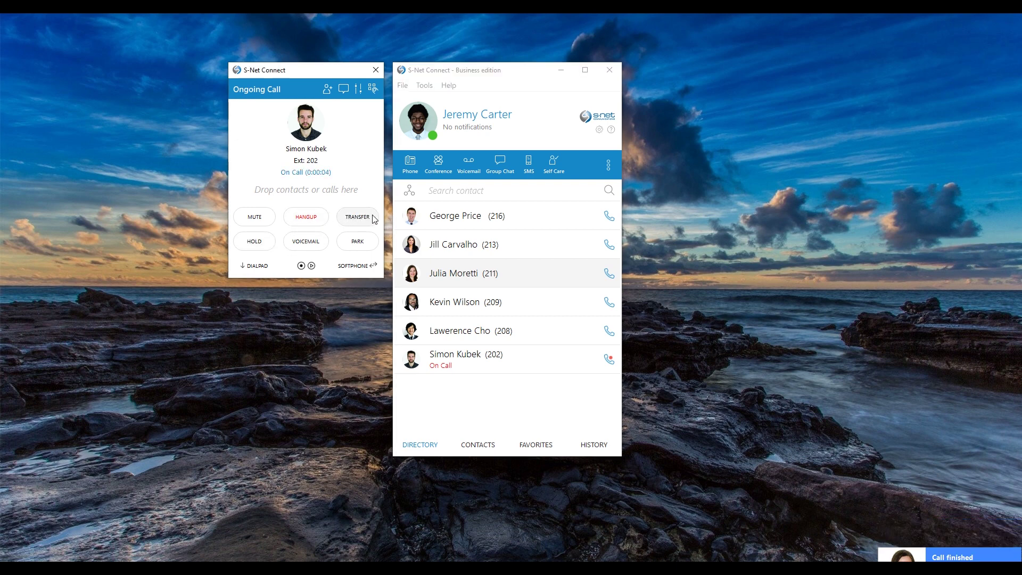
- Transfer to 'A user or phone number', search 'law' and pick the contact at extension 208
left_click(374, 220)
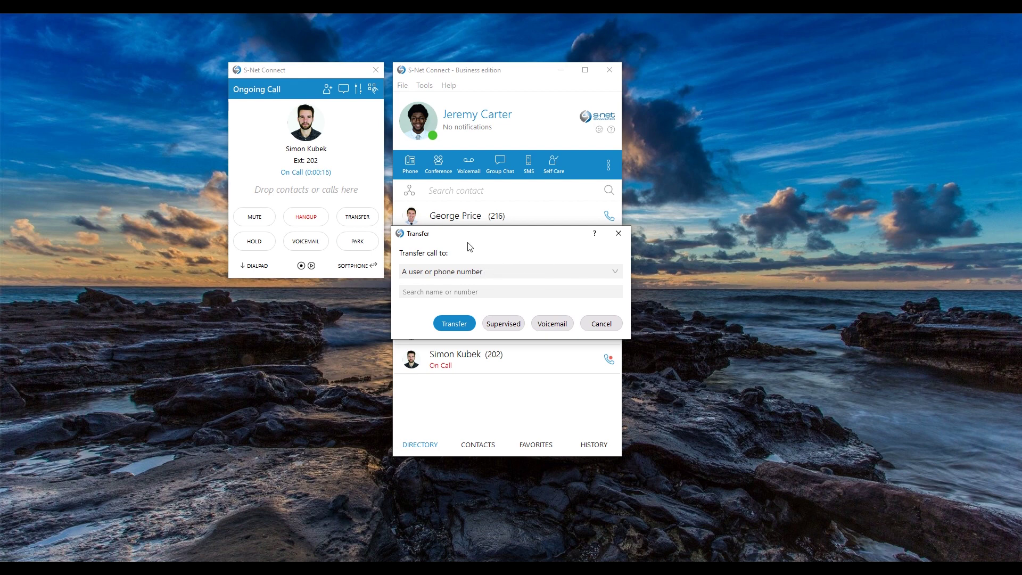
left_click(501, 273)
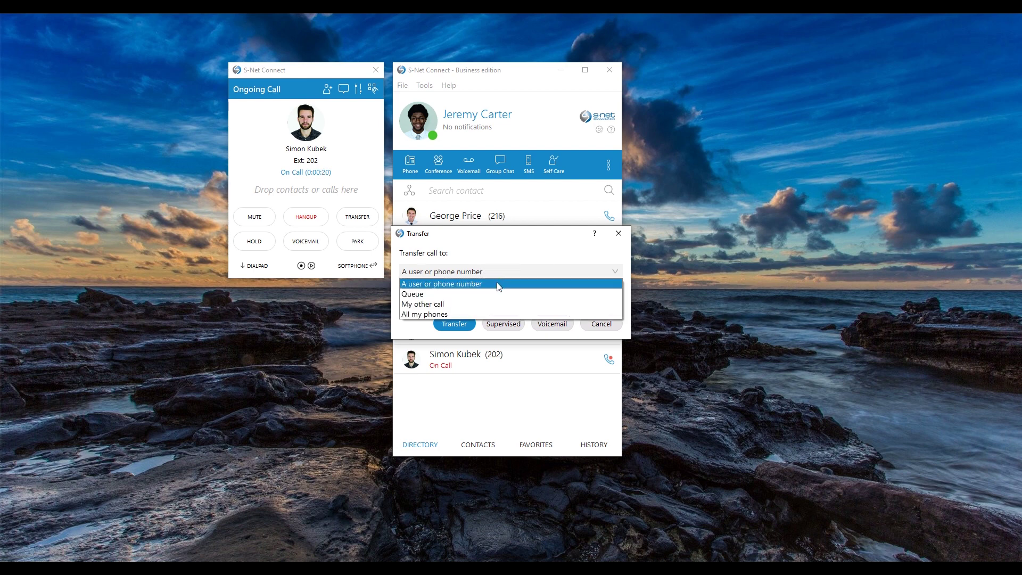
left_click(500, 284)
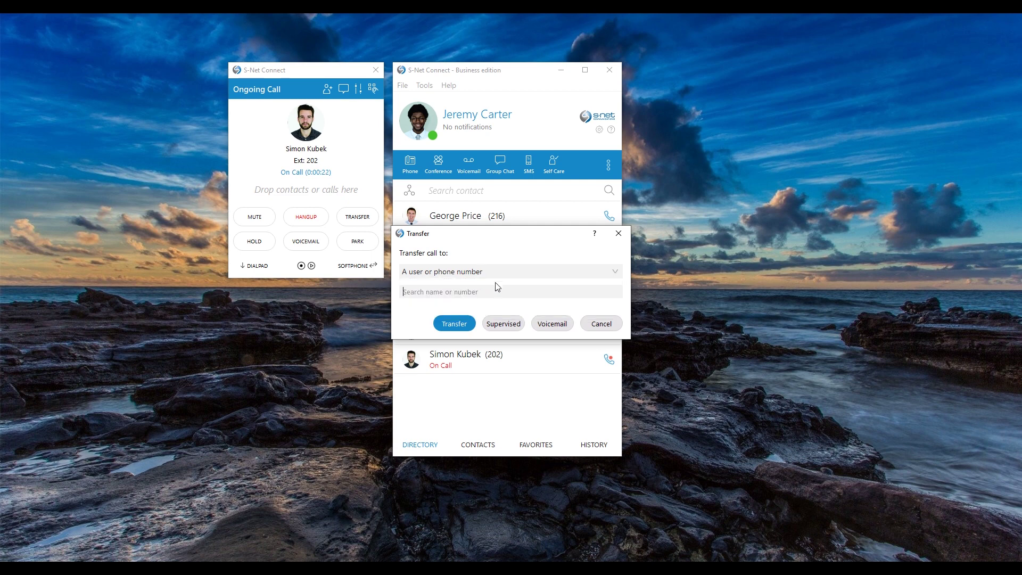
type("lawr")
key("BackSpace")
left_click(489, 304)
- Start a supervised transfer, end the call without completing it, then ring extension 213
left_click(504, 323)
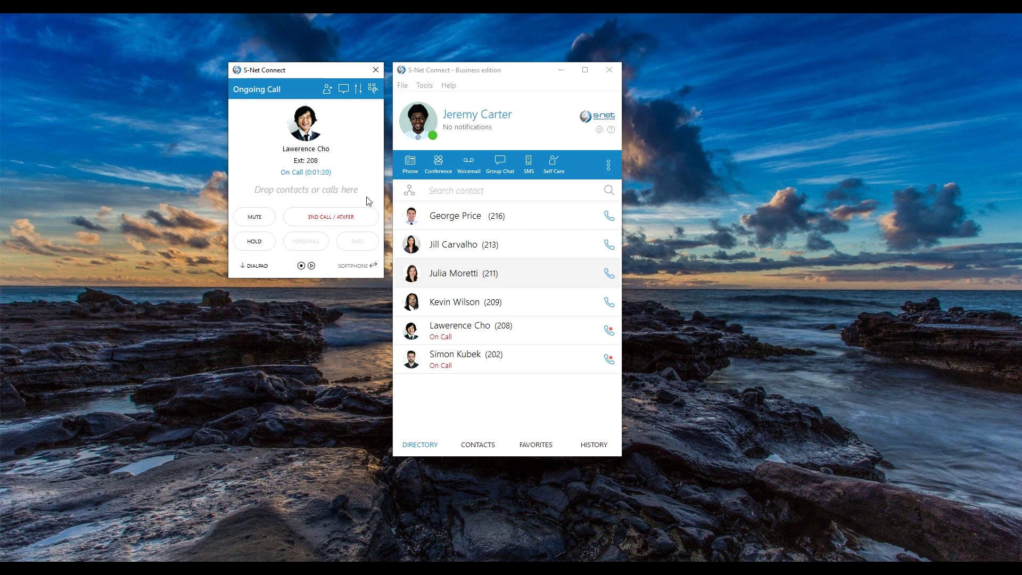
left_click(347, 218)
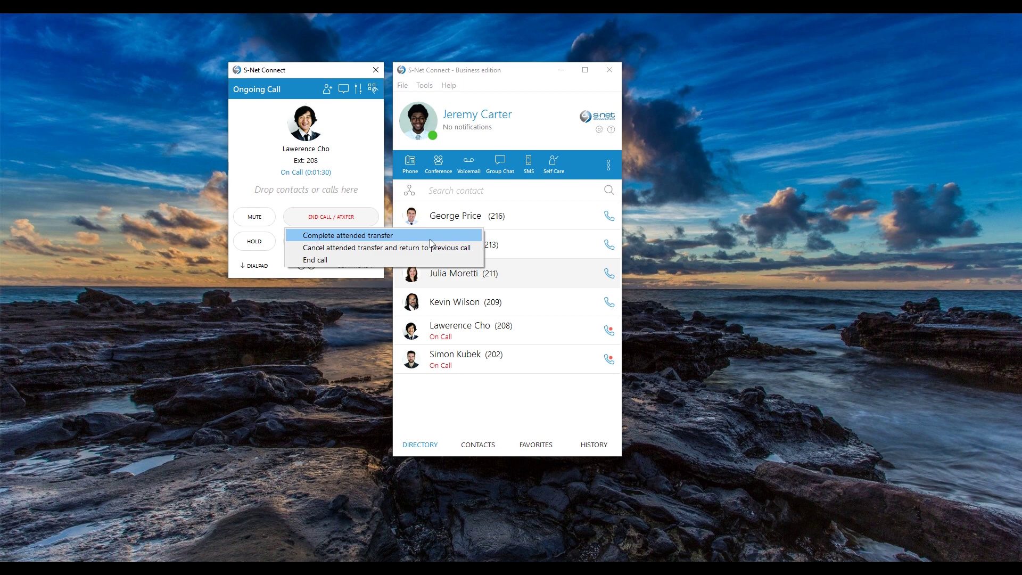
left_click(447, 261)
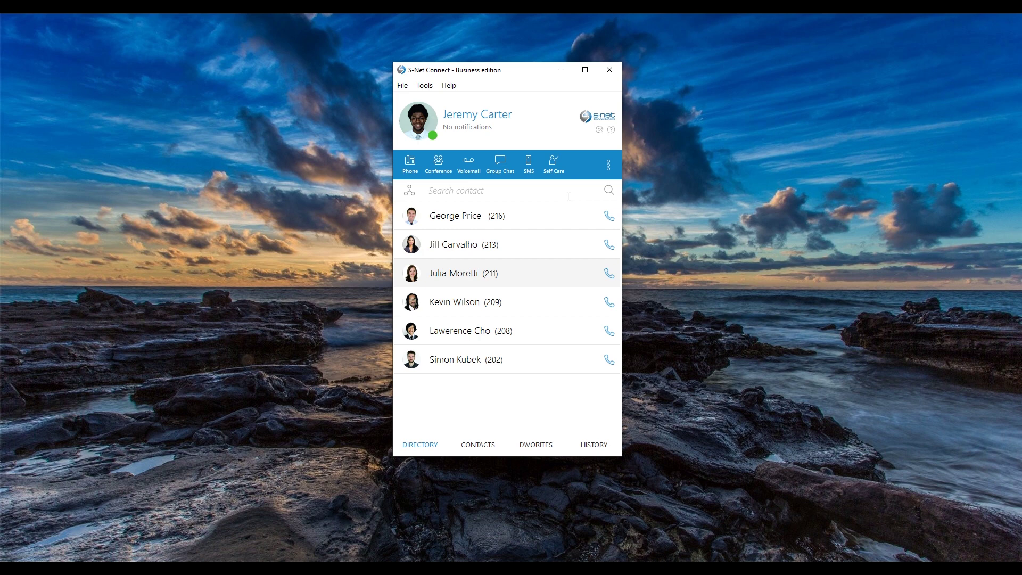
left_click(609, 244)
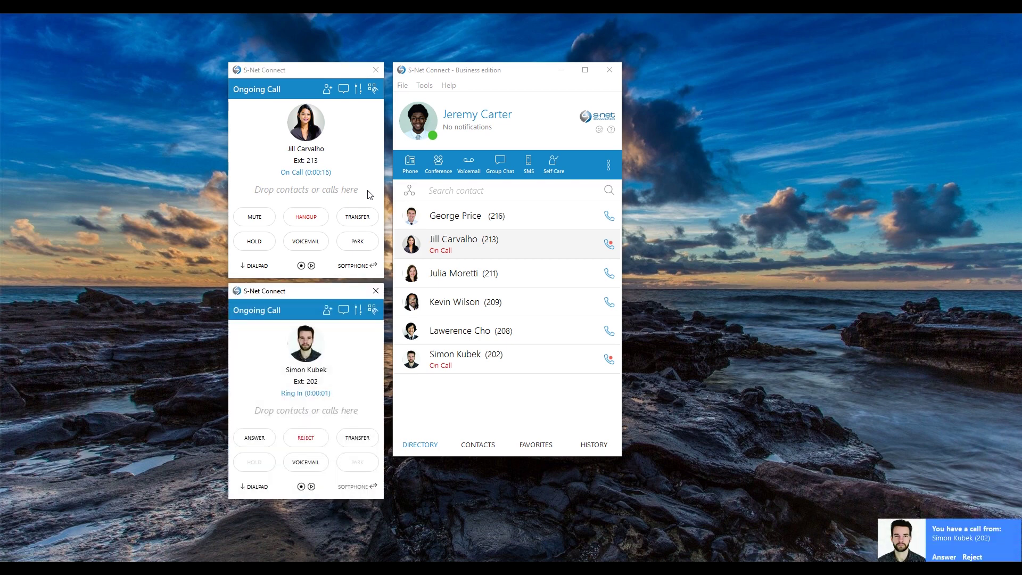
- Answer the call from extension 202 and transfer it into 'My other call' with extension 213
left_click(264, 445)
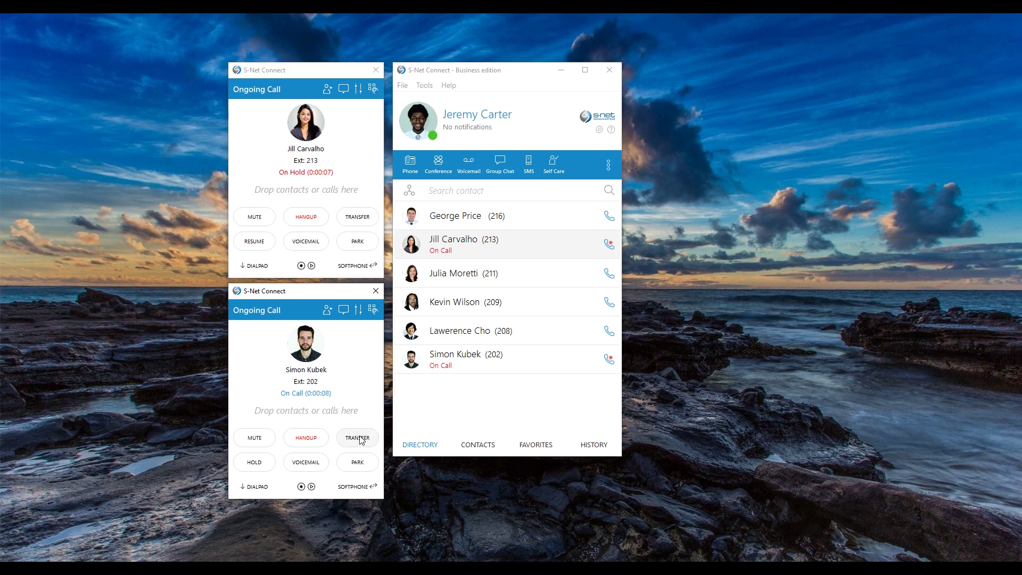
left_click(361, 440)
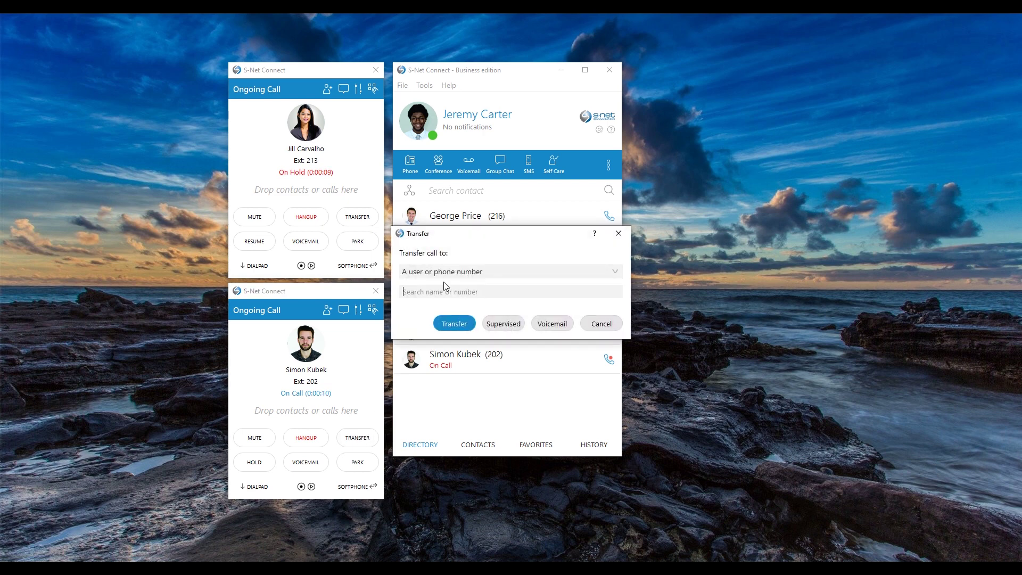
left_click(454, 272)
left_click(425, 304)
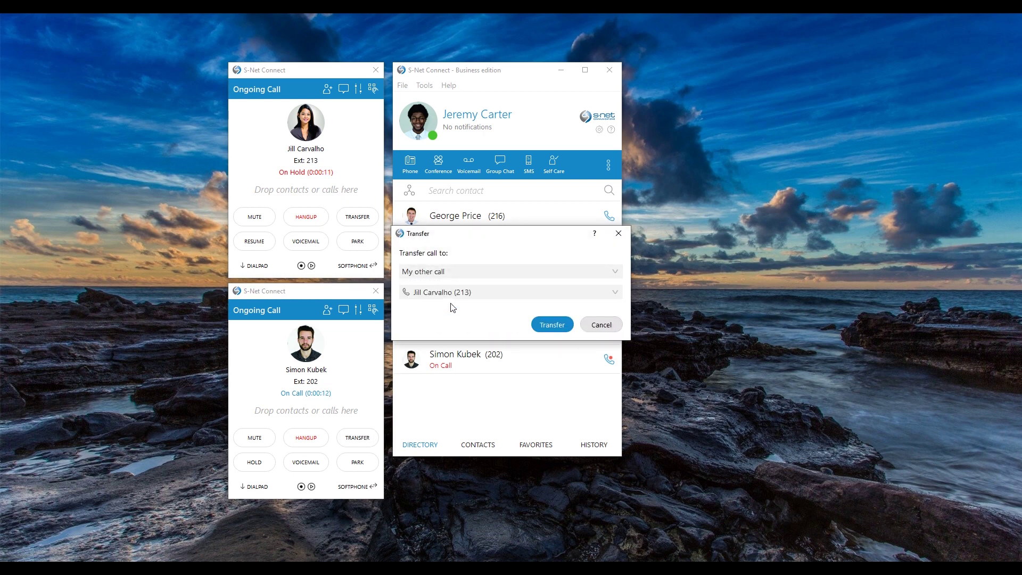
left_click(506, 294)
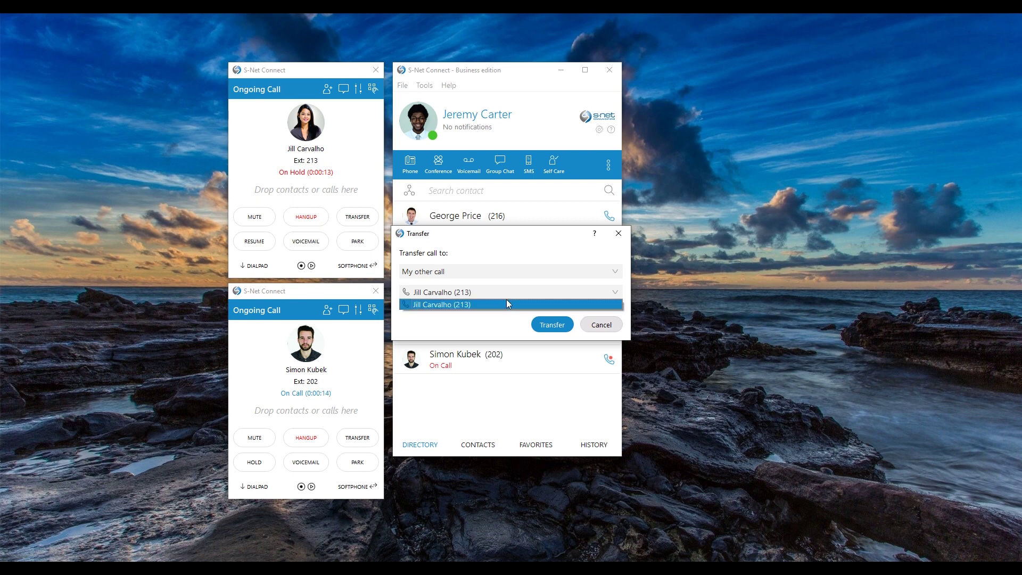
left_click(503, 306)
left_click(541, 324)
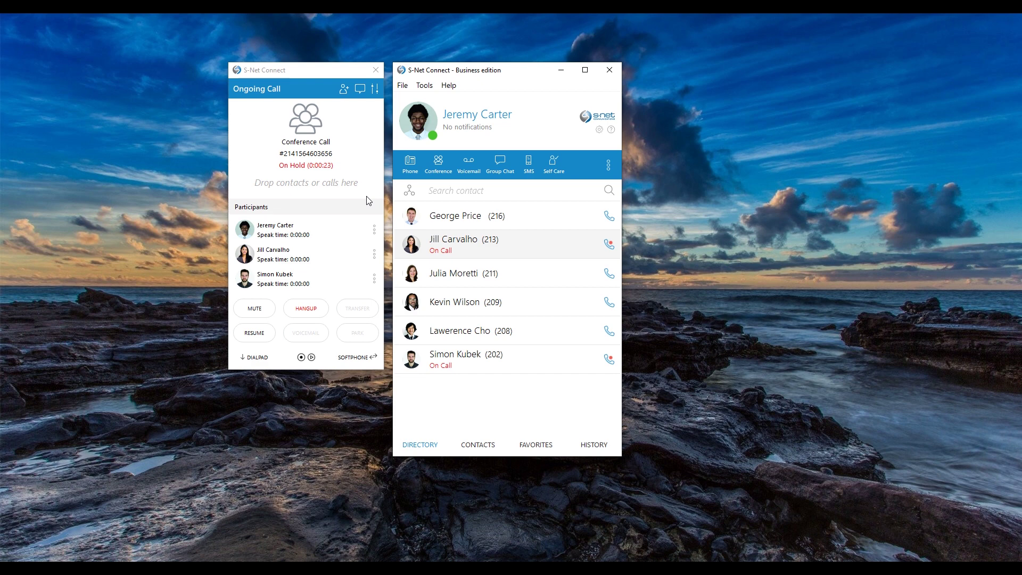
- Bring the held conference call forward and hang it up, leaving extension 213 connected
left_click(375, 254)
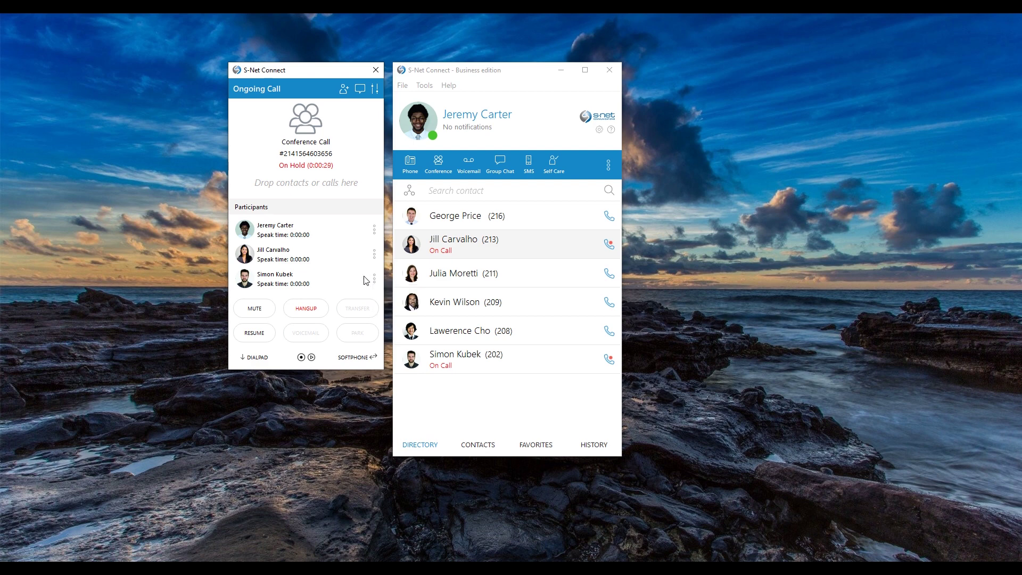
left_click(313, 313)
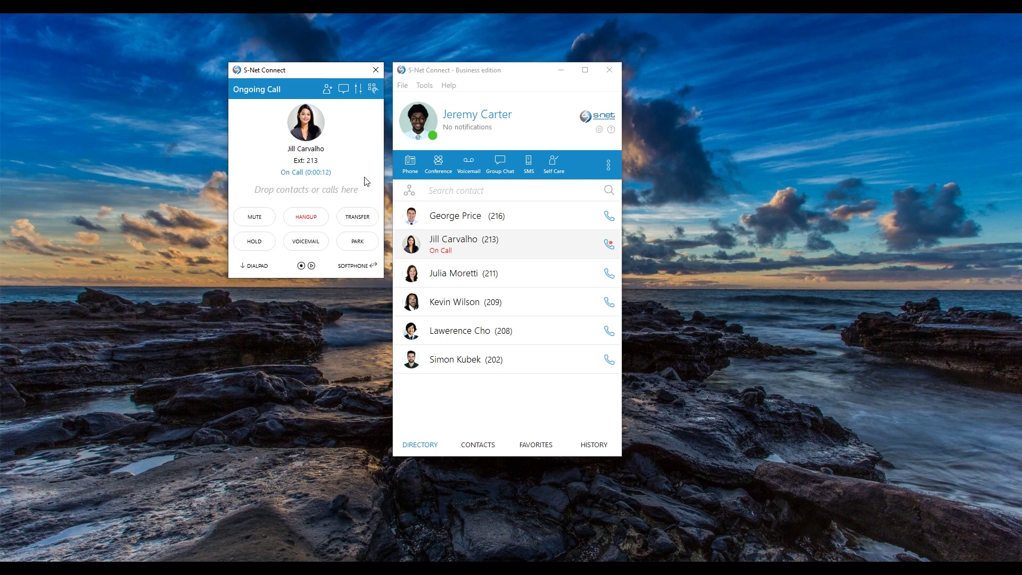
left_click(367, 218)
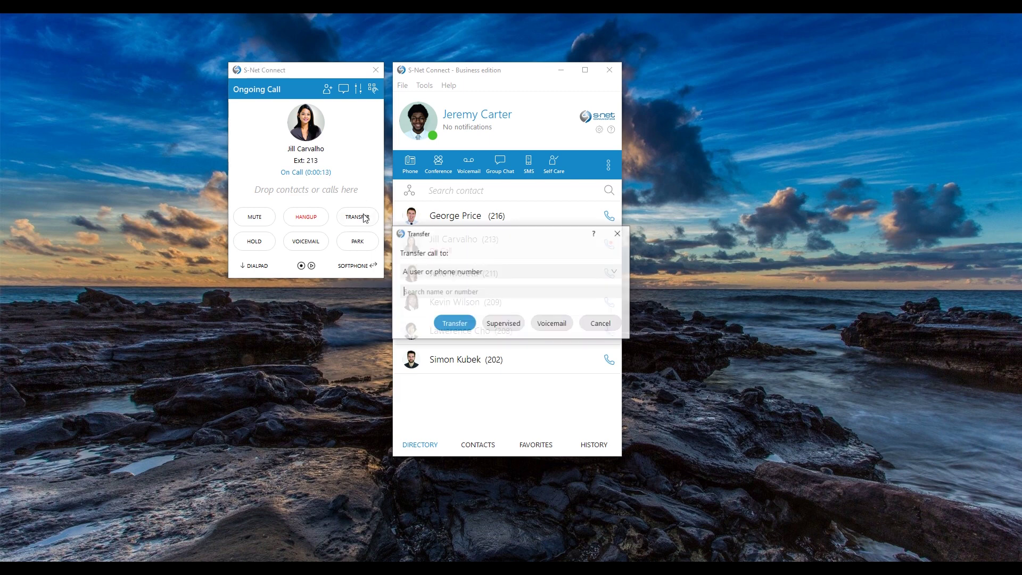
left_click(457, 273)
left_click(459, 297)
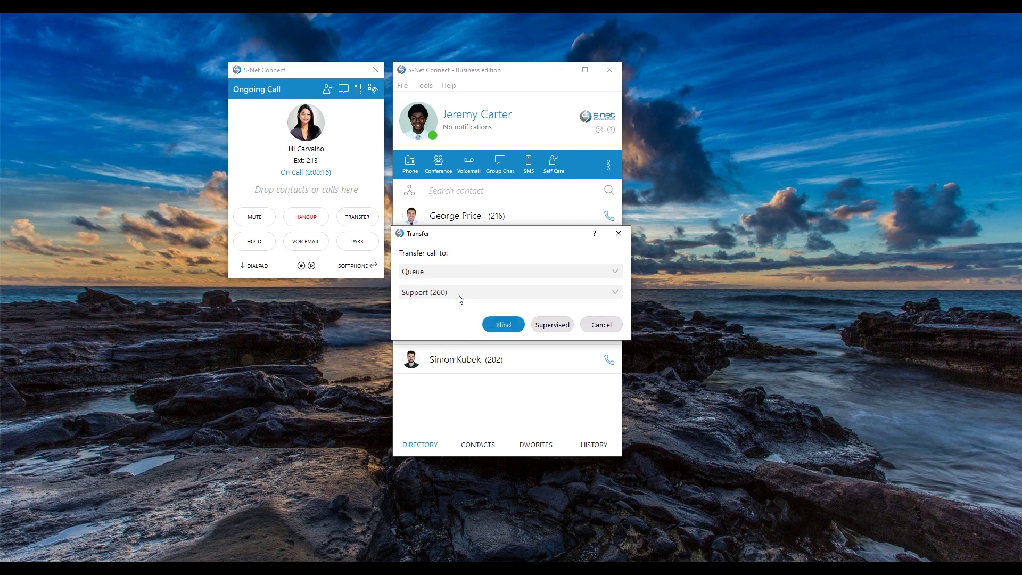
left_click(472, 293)
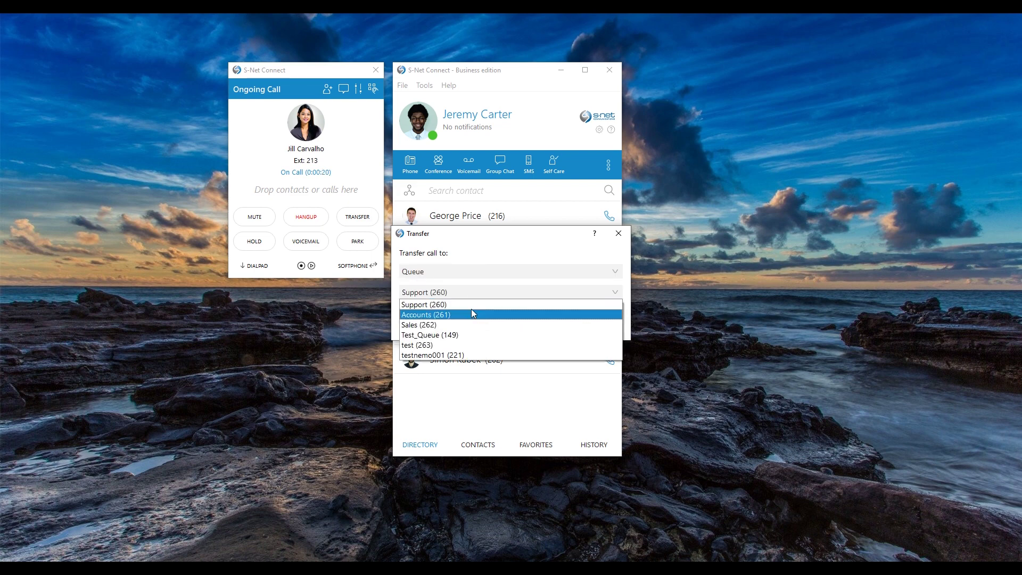
left_click(473, 305)
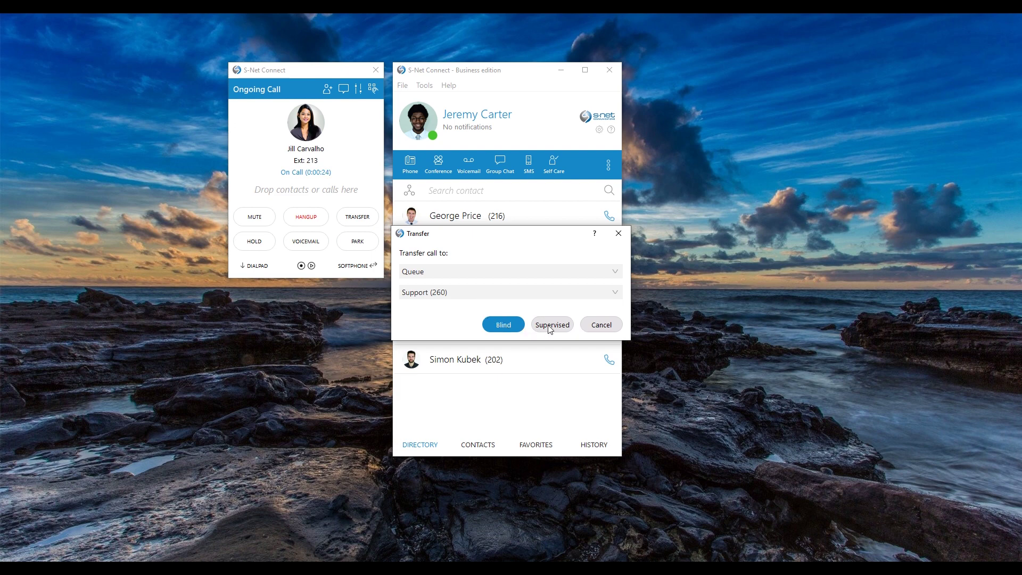
left_click(601, 325)
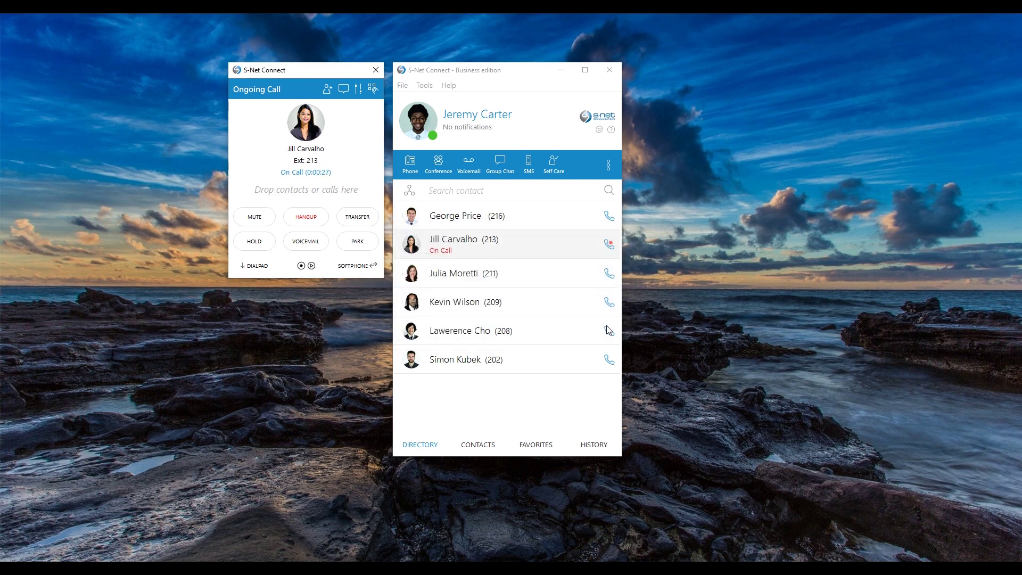
left_click(374, 222)
left_click(451, 272)
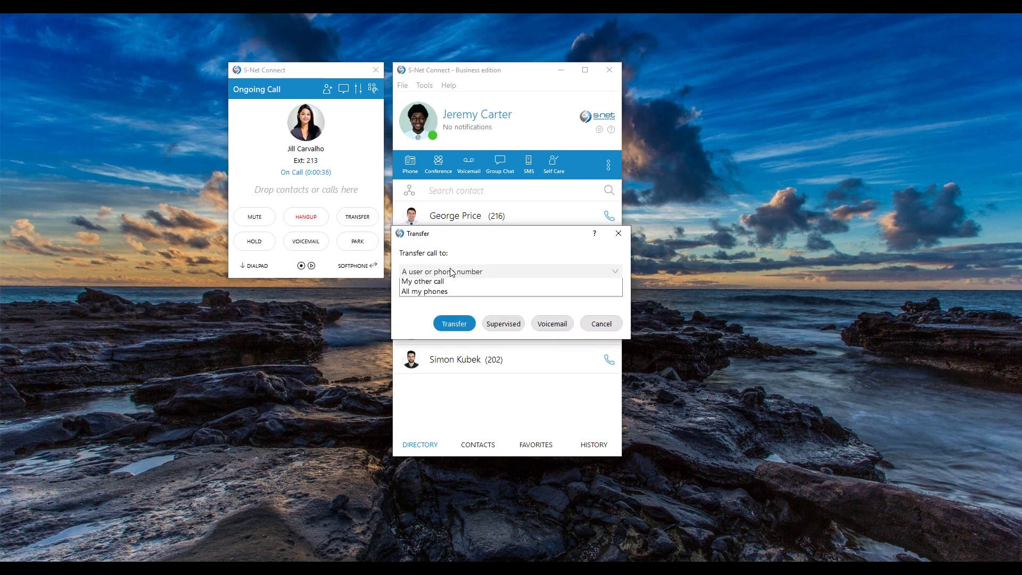
left_click(451, 314)
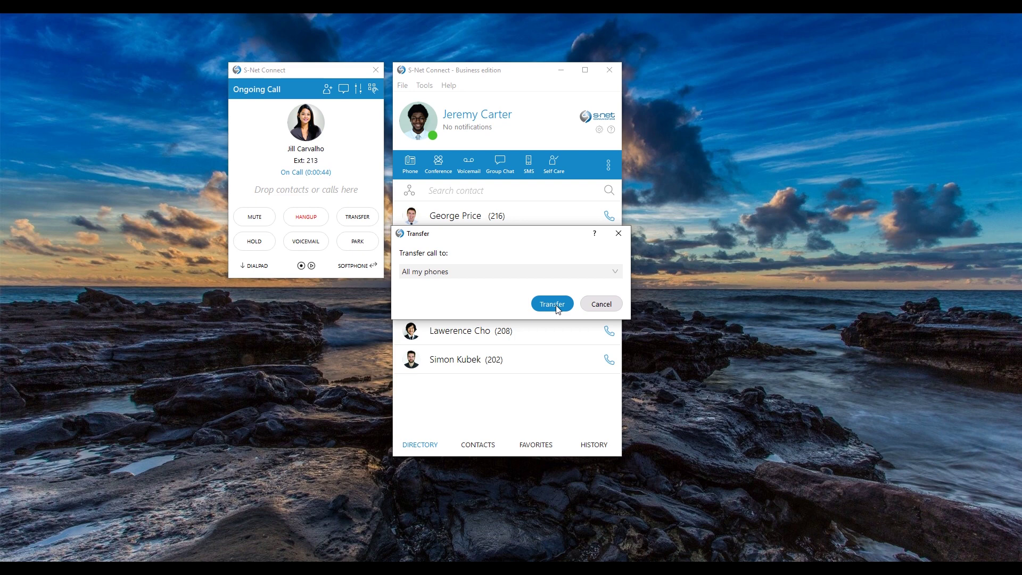
left_click(601, 309)
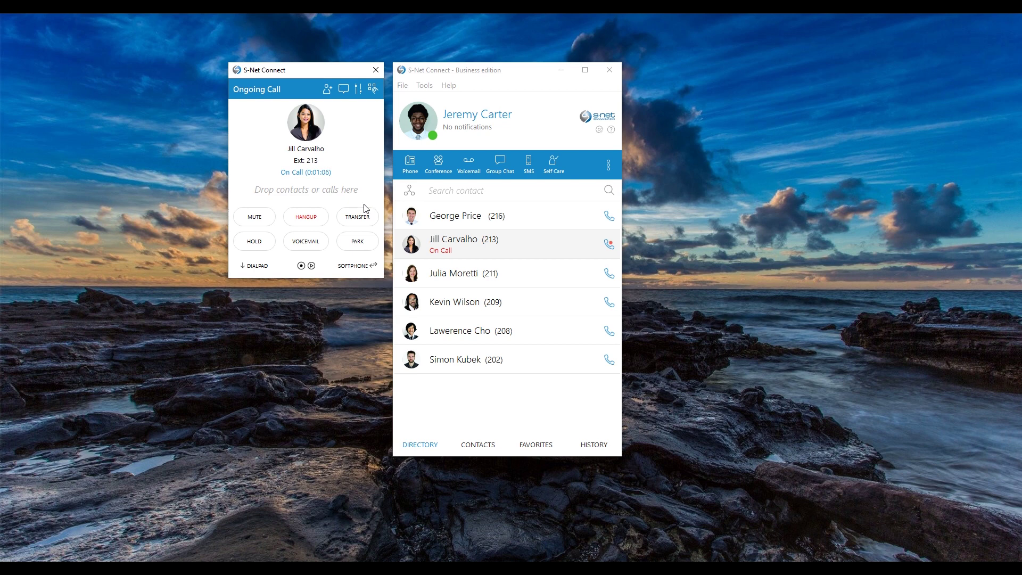
- Park the call with extension 213 at 701 and show the additional features list
left_click(360, 251)
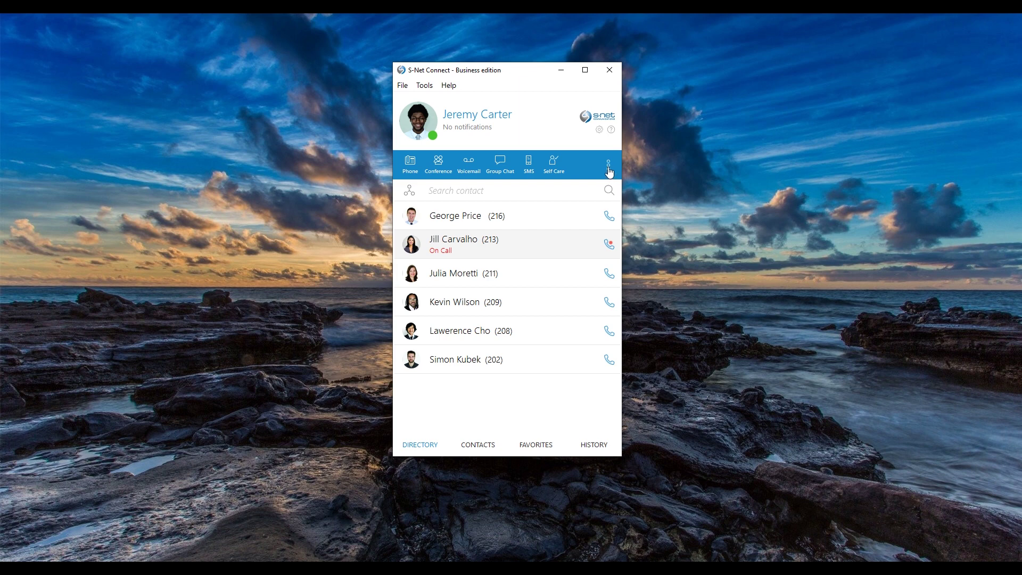
left_click(609, 166)
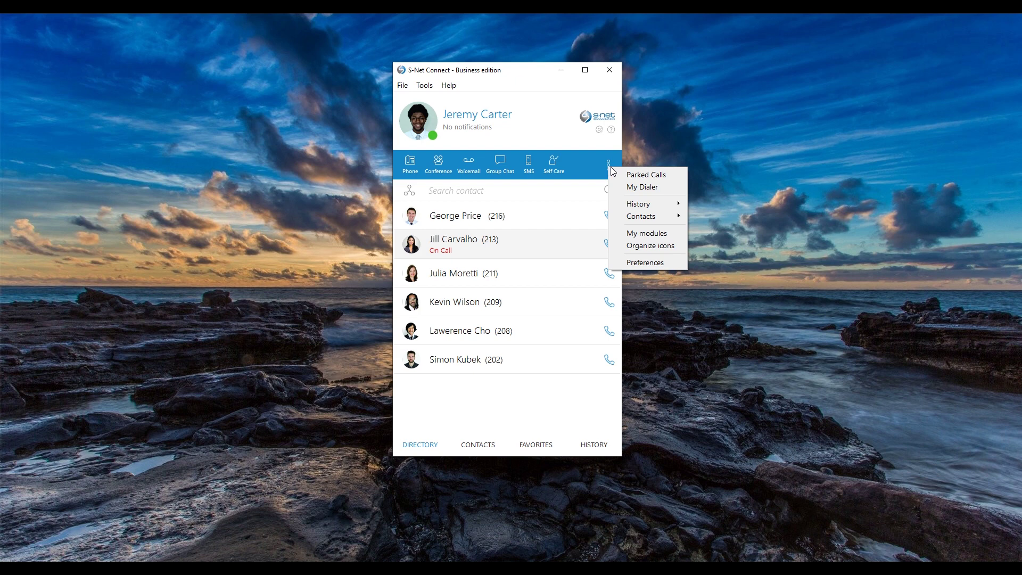
- Open Parked Calls and pick up the call from extension 213 parked at 701
left_click(676, 178)
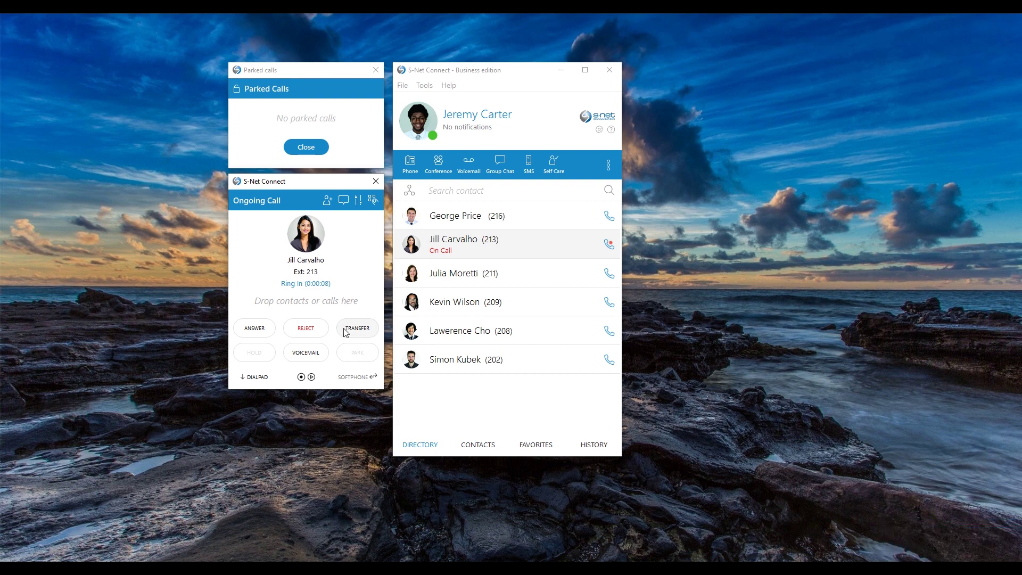
left_click(255, 329)
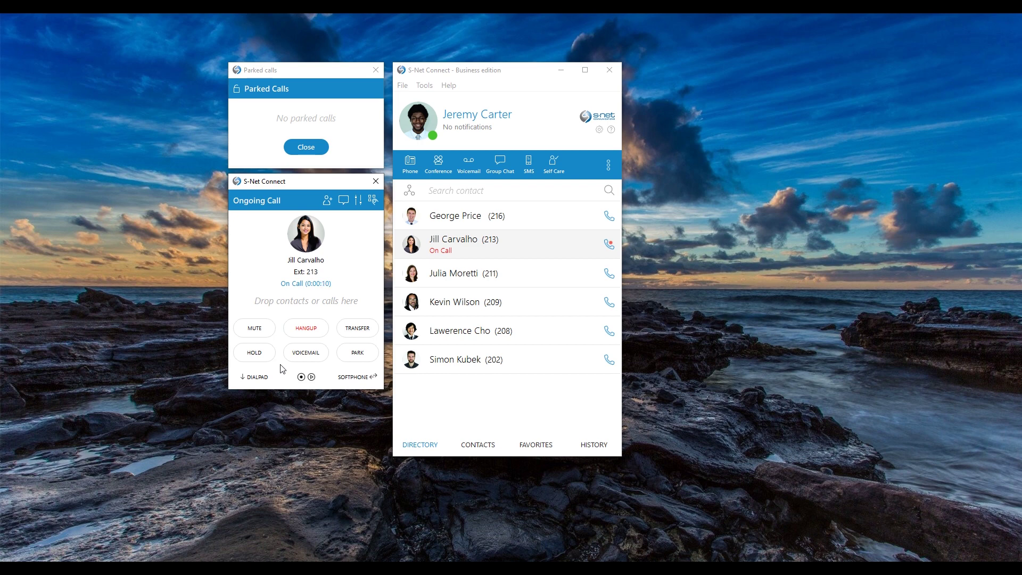
- Hang up the call with extension 213 and close the empty parked-calls list
left_click(311, 328)
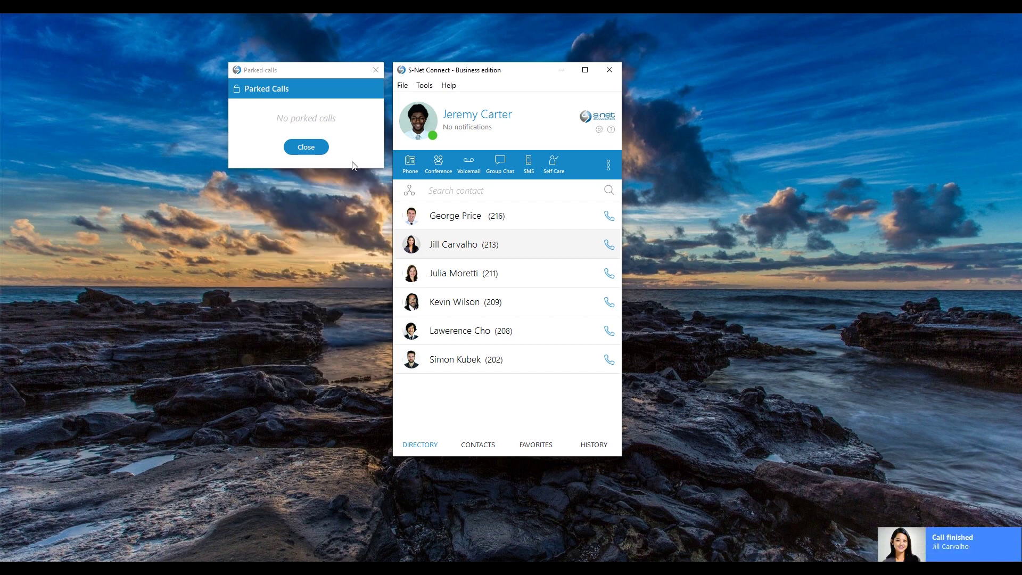
left_click(376, 70)
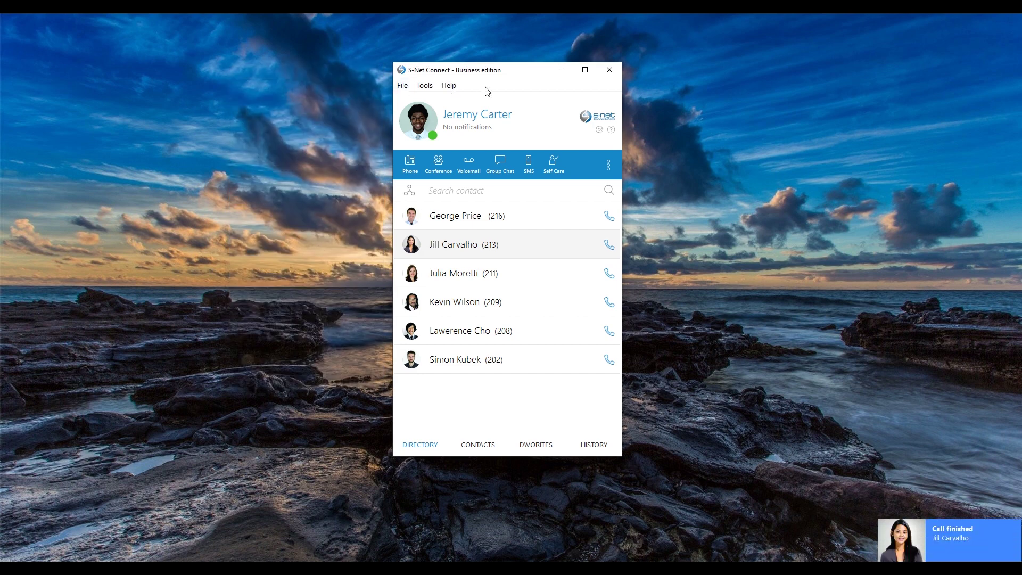